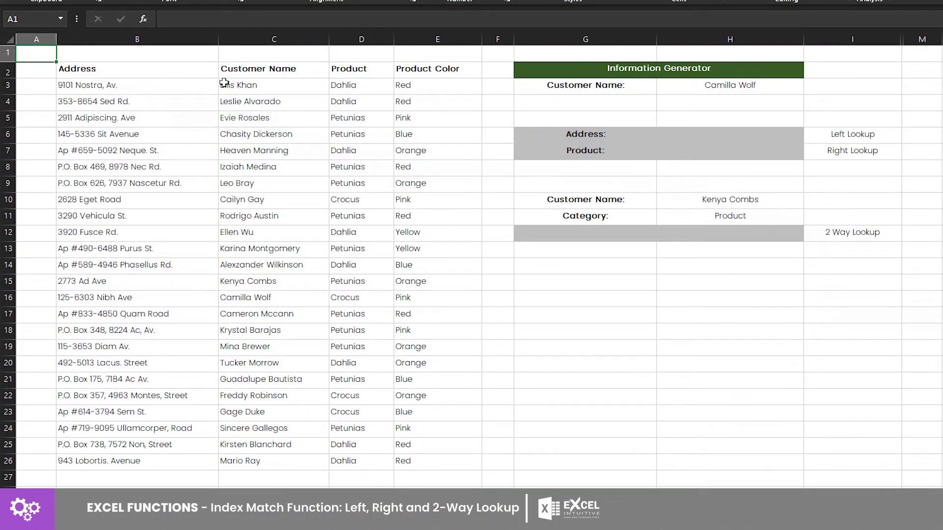
# - Highlight the customer names C3:C26 and the addresses B3:B26 that the lookup will use
pyautogui.click(258, 69)
pyautogui.moveTo(238, 85); pyautogui.dragTo(252, 461)
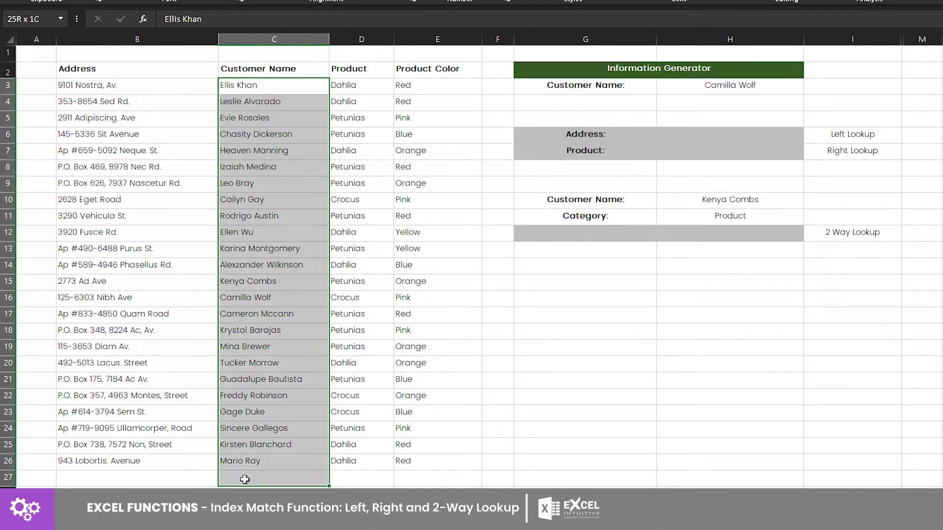
pyautogui.click(139, 89)
pyautogui.click(125, 70)
pyautogui.moveTo(126, 88); pyautogui.dragTo(132, 462)
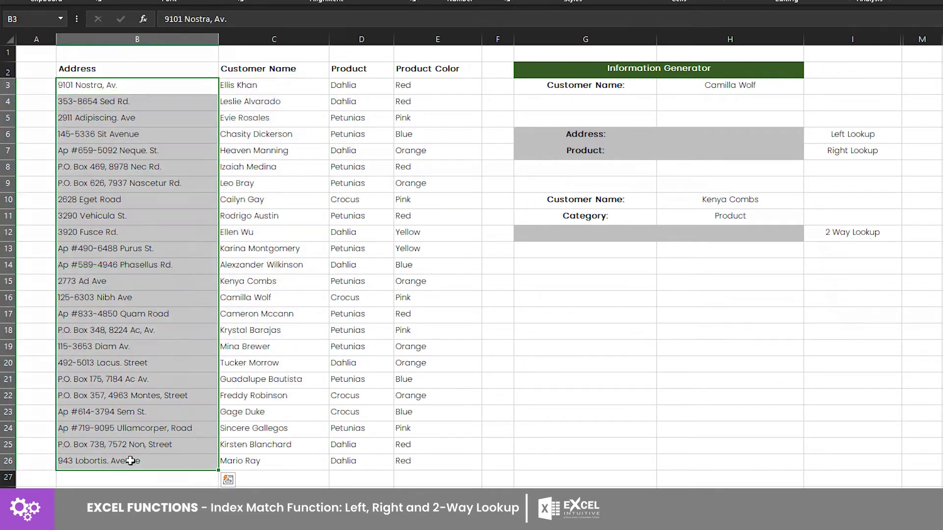
# - Enter =INDEX(B3:B26,MATCH(H3,C3:C26,0)) in H6 to look up the customer's address
pyautogui.click(691, 137)
pyautogui.write('=INDEX(')
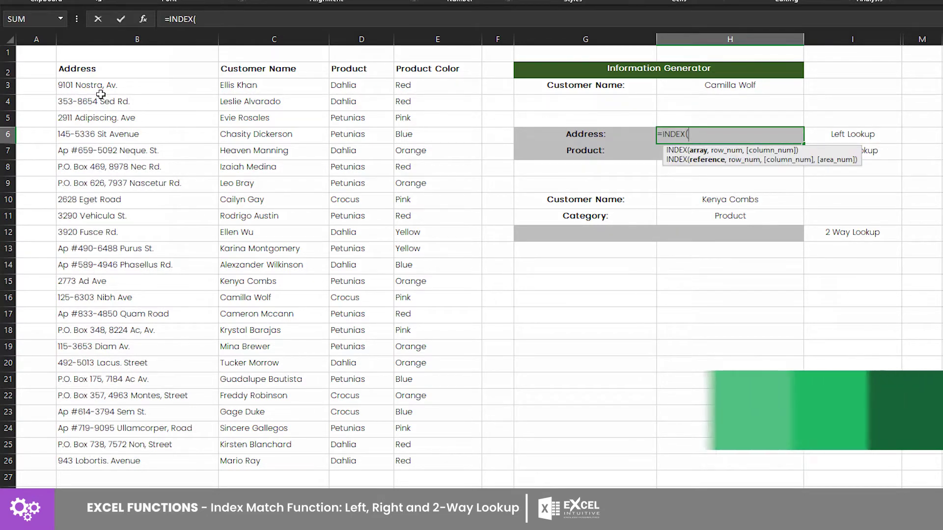
pyautogui.moveTo(101, 86); pyautogui.dragTo(107, 462)
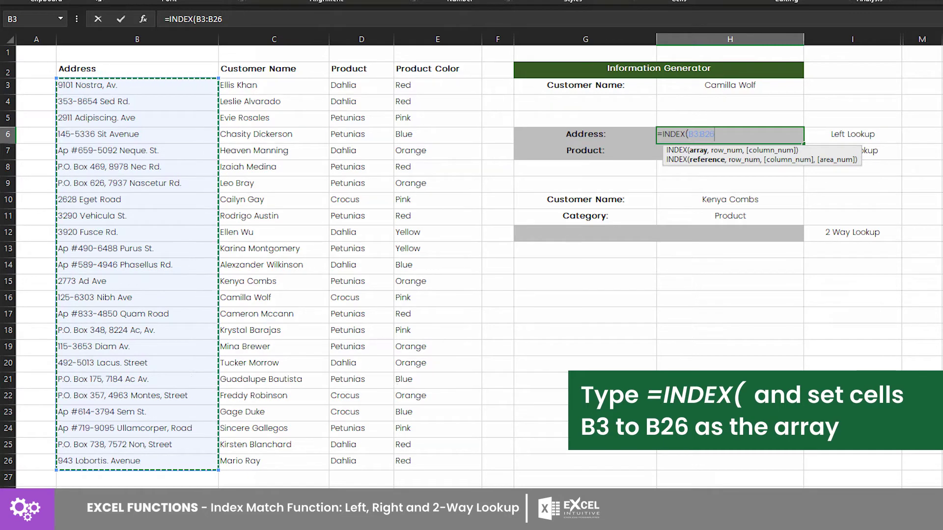
pyautogui.write(',MATCH(')
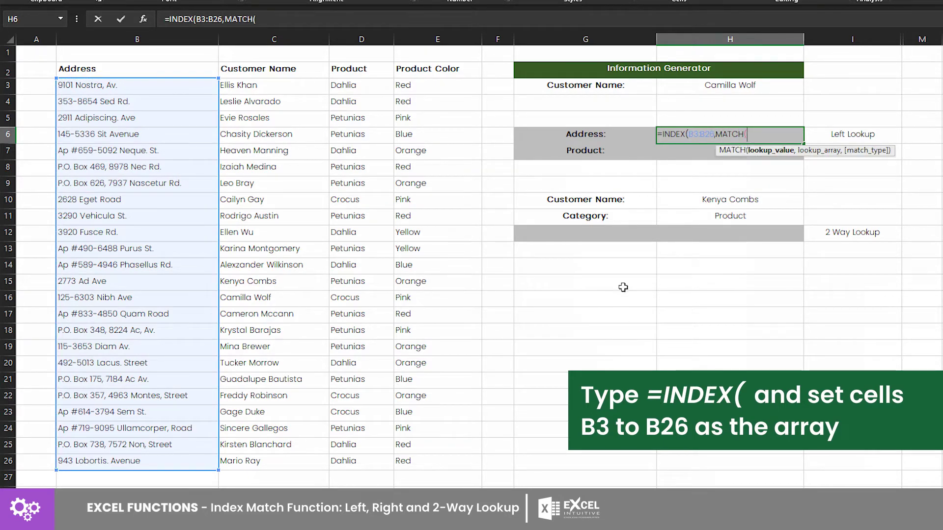
pyautogui.click(703, 85)
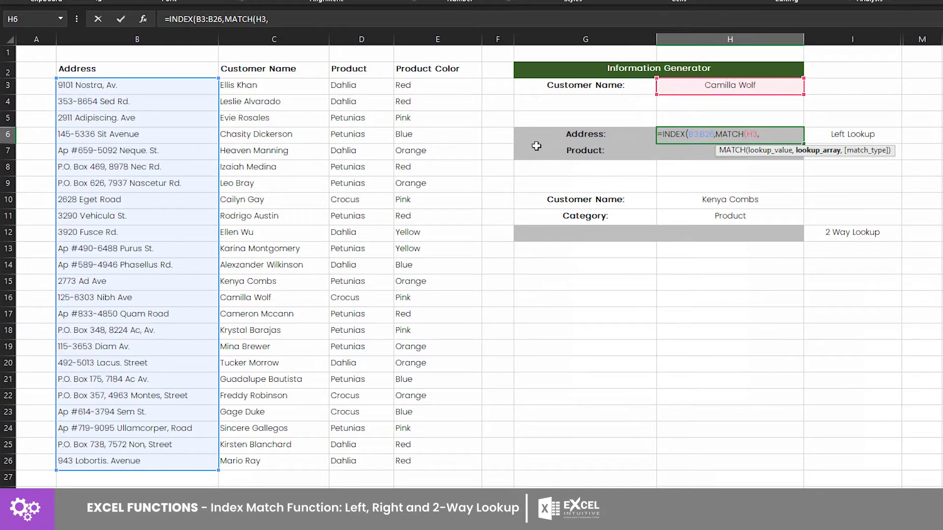
pyautogui.moveTo(244, 85); pyautogui.dragTo(266, 461)
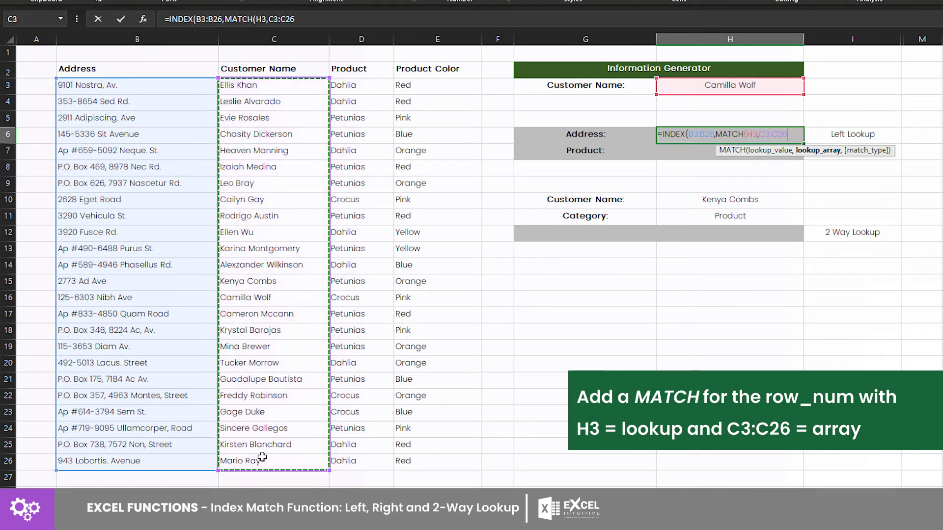
pyautogui.write(',')
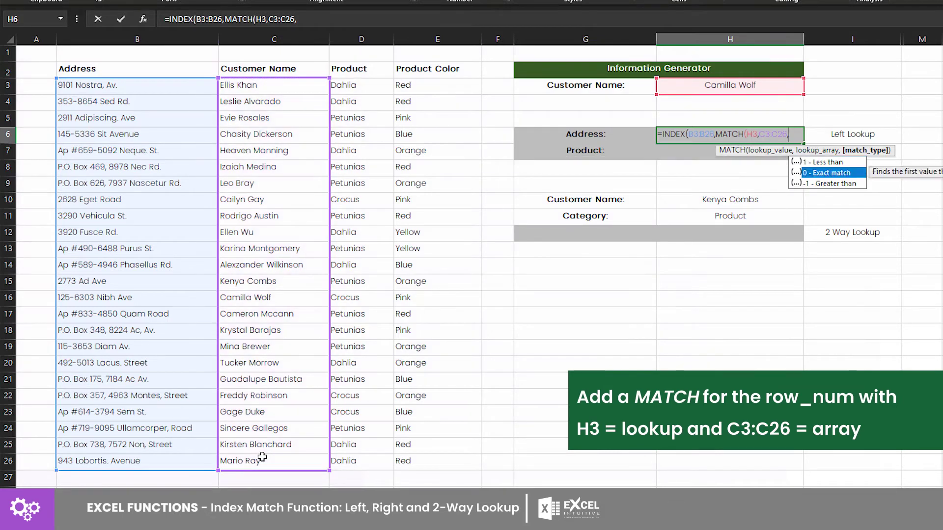
pyautogui.write('0)')
pyautogui.press('Return')
pyautogui.write('=INDEX(')
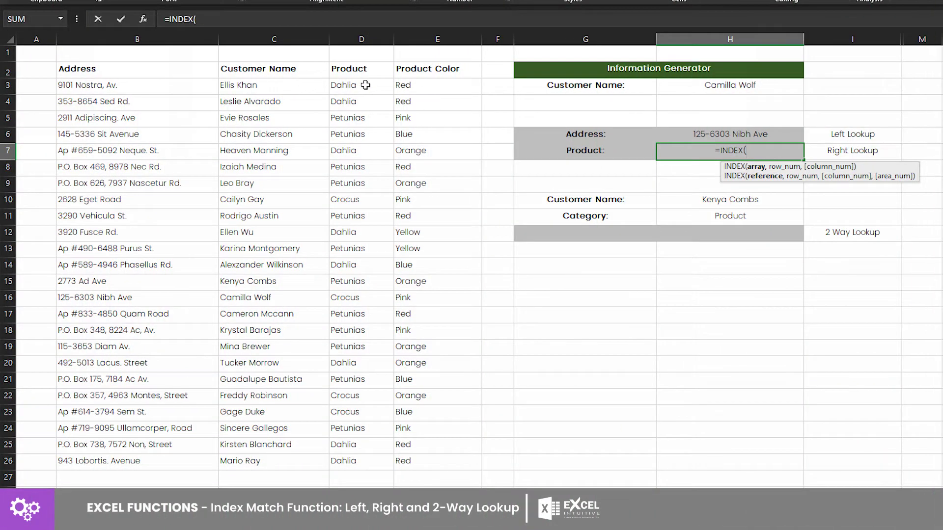
# - Enter =INDEX(D3:D26,MATCH(H3,C3:C26,0)) in H7, then review the H7 and H6 results
pyautogui.moveTo(361, 85); pyautogui.dragTo(339, 461)
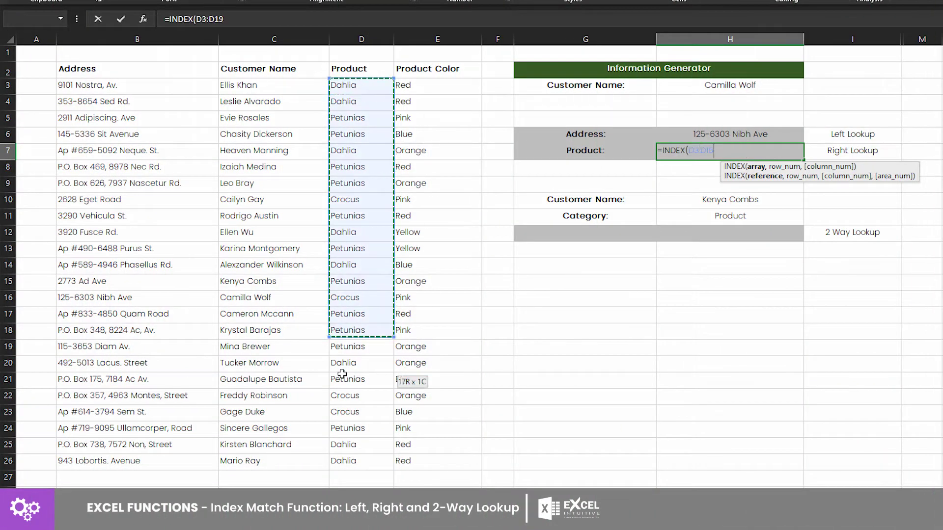
pyautogui.write(',MATCH(')
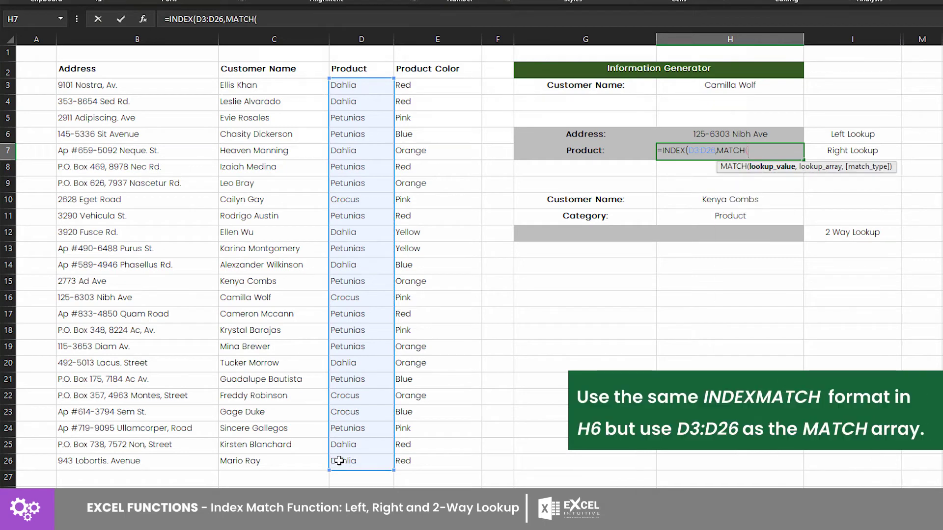
pyautogui.click(681, 87)
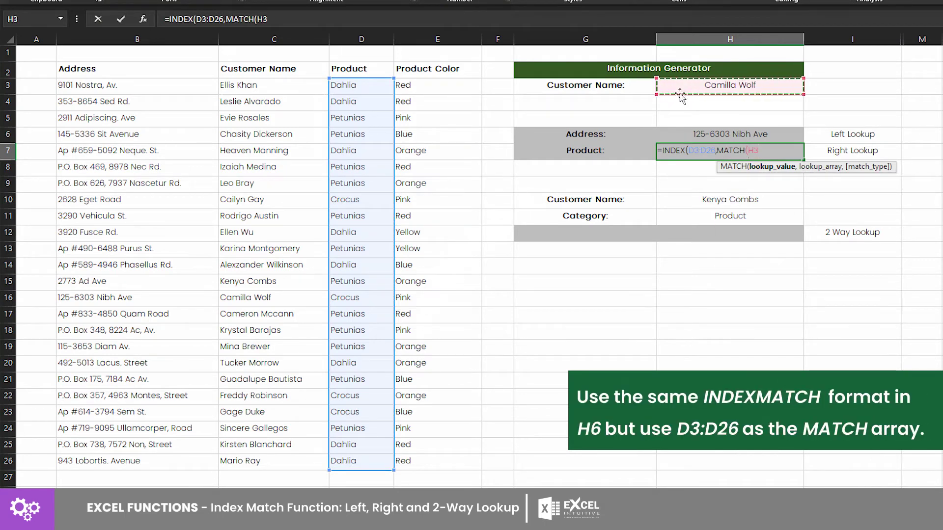
pyautogui.moveTo(271, 86); pyautogui.dragTo(260, 462)
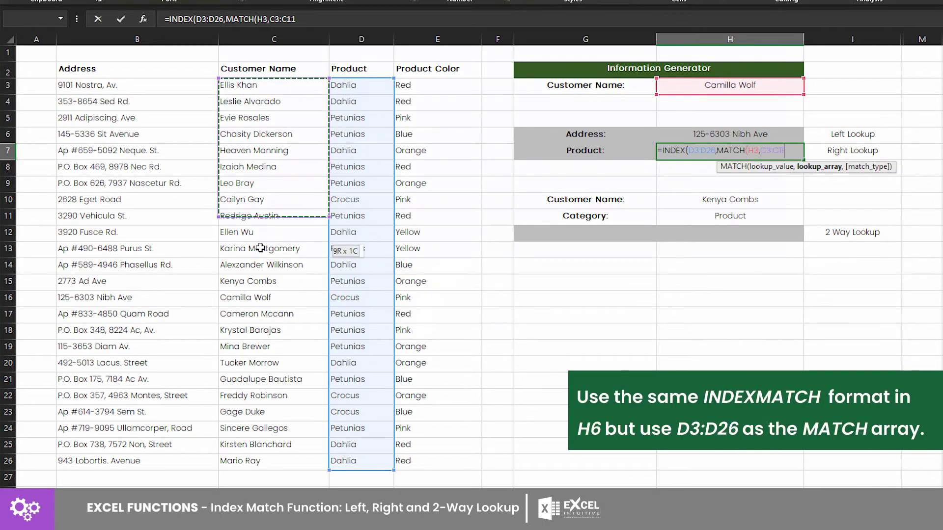
pyautogui.write(',')
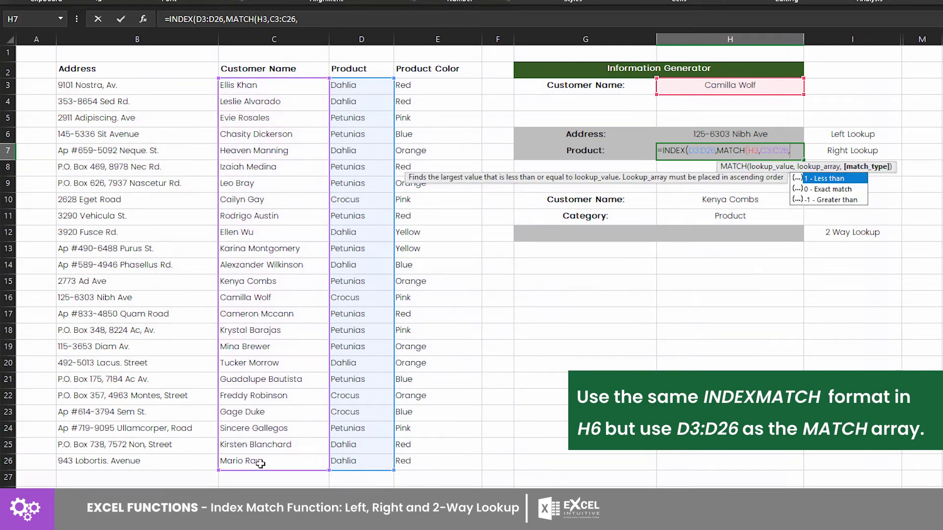
pyautogui.write('0))')
pyautogui.press('Return')
pyautogui.click(678, 151)
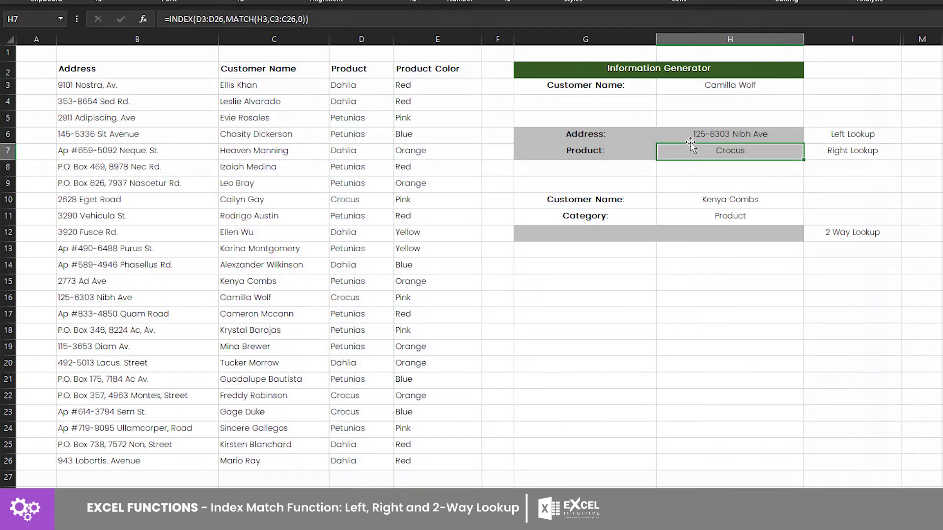
pyautogui.click(696, 136)
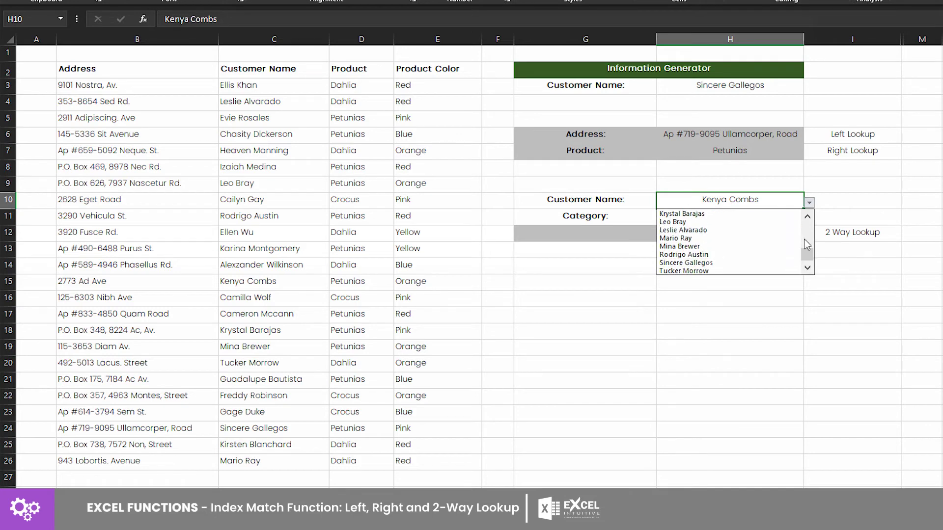
# - Review the H10 customer and H11 category choices, highlighting headers B2:E2 and names C3:C26
pyautogui.click(809, 202)
pyautogui.click(796, 216)
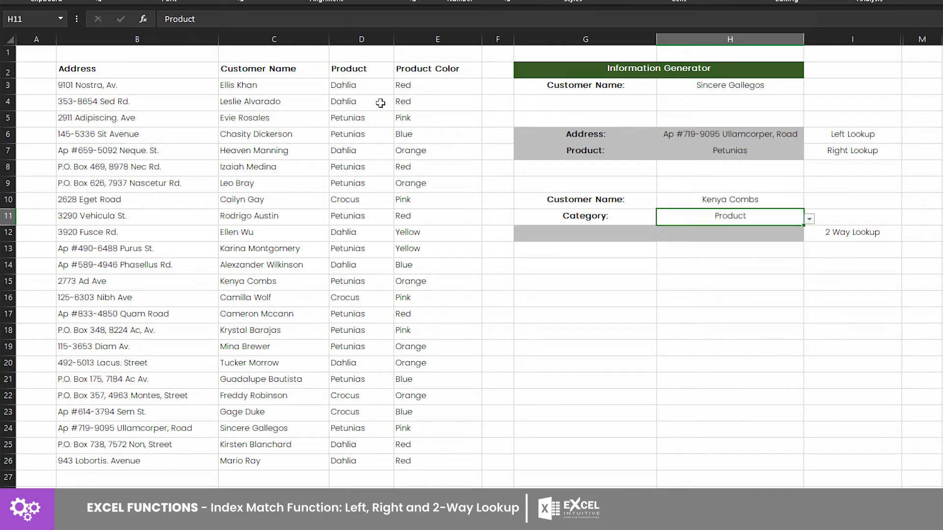
pyautogui.click(809, 218)
pyautogui.moveTo(133, 68); pyautogui.dragTo(419, 74)
pyautogui.moveTo(233, 85); pyautogui.dragTo(239, 461)
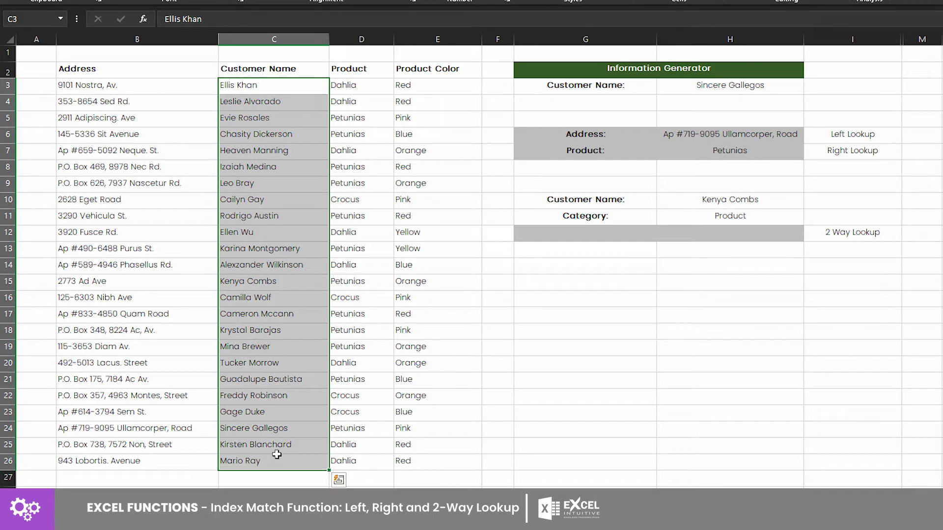
pyautogui.click(583, 314)
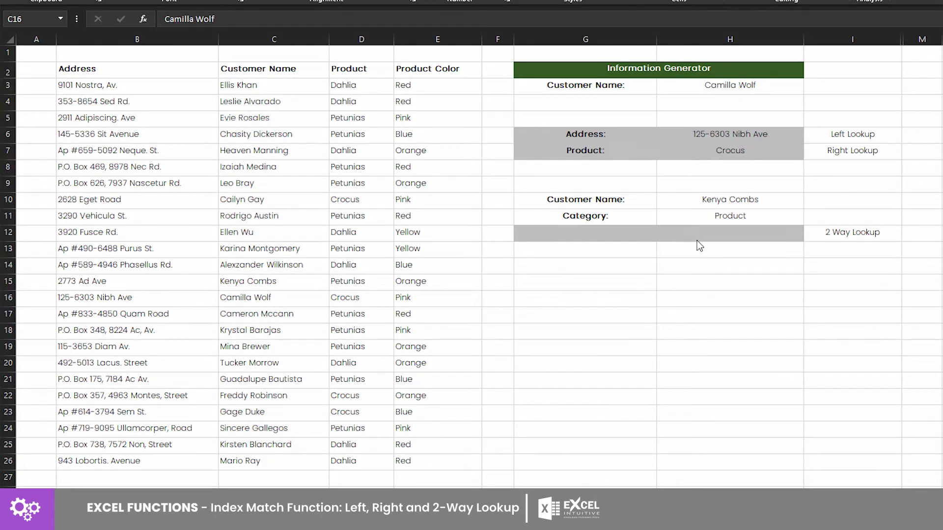
pyautogui.moveTo(730, 199); pyautogui.dragTo(707, 215)
# - Enter =INDEX(B3:E26,MATCH(H10,C3:C26,0),MATCH(H11,B2:E2,0)) in H12
pyautogui.click(729, 232)
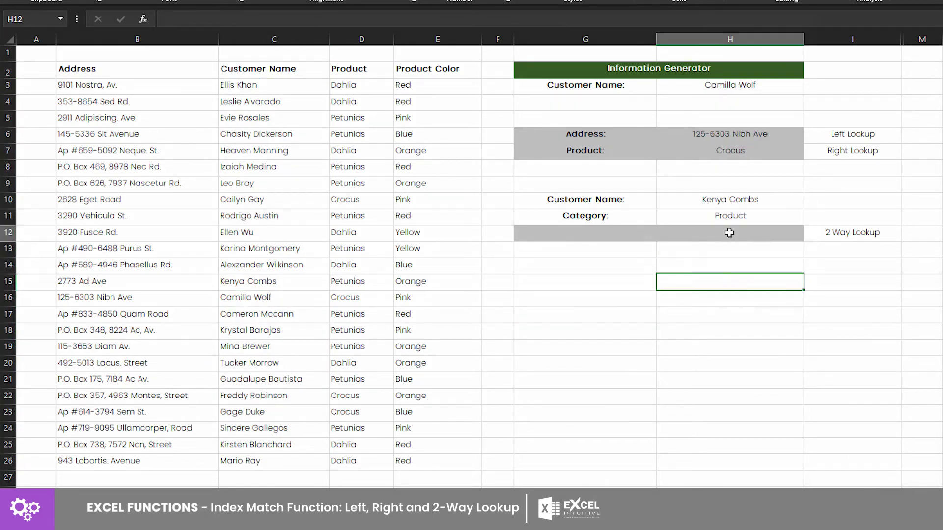
pyautogui.write('=INDEX(')
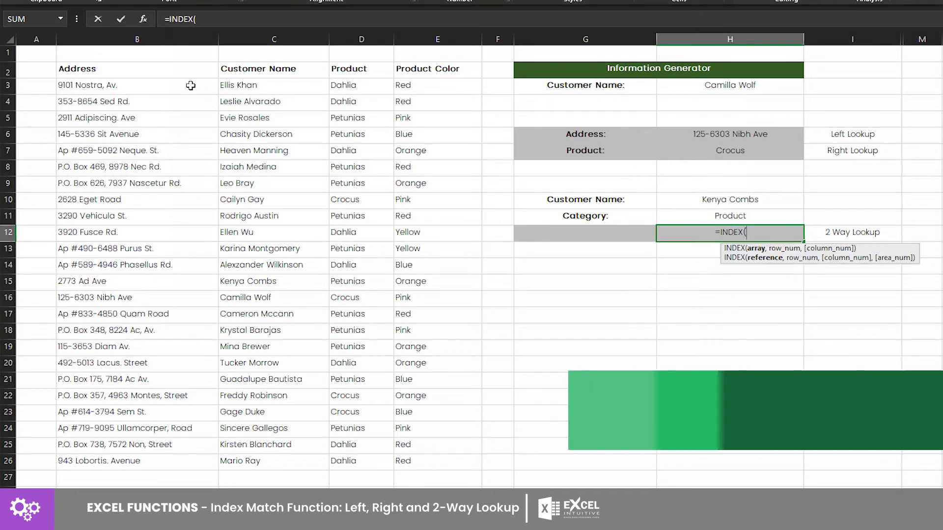
pyautogui.moveTo(169, 85)
pyautogui.mouseDown()
pyautogui.moveTo(409, 87)
pyautogui.moveTo(408, 462)
pyautogui.mouseUp()
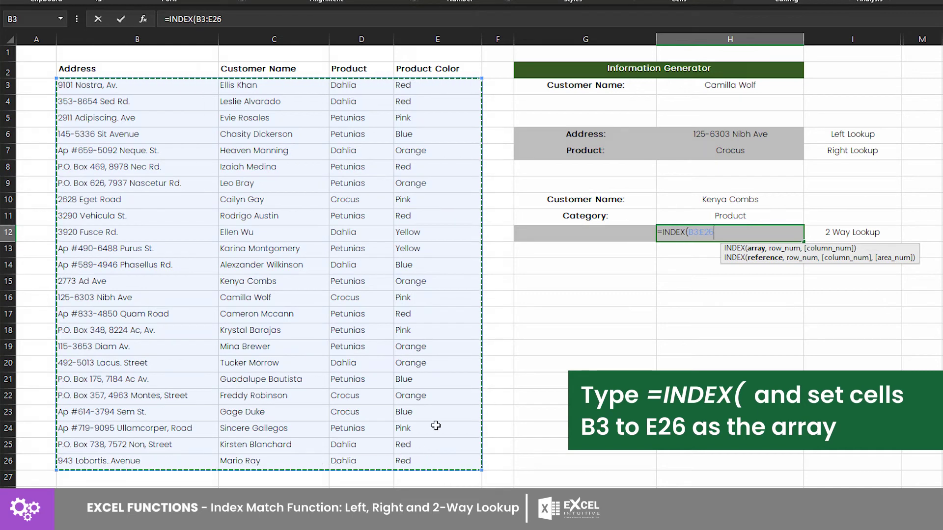
pyautogui.write(',MATCH(')
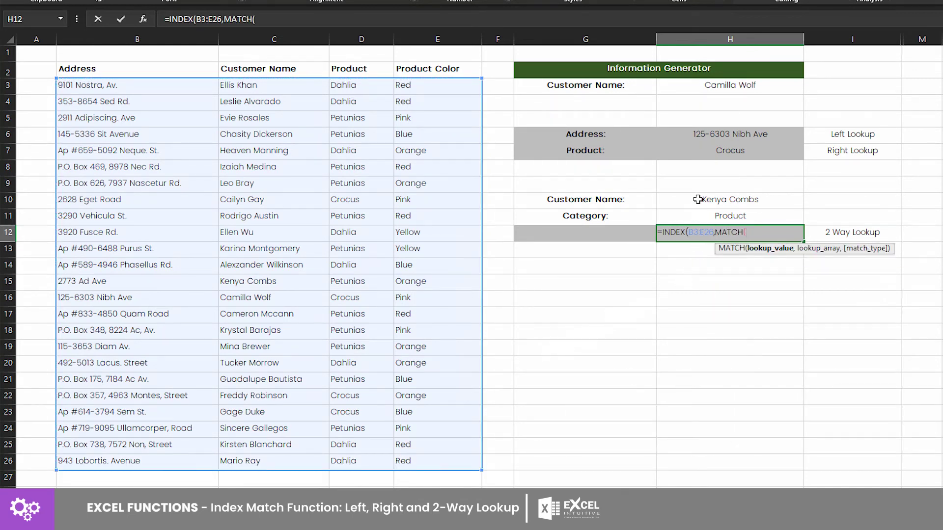
pyautogui.click(698, 199)
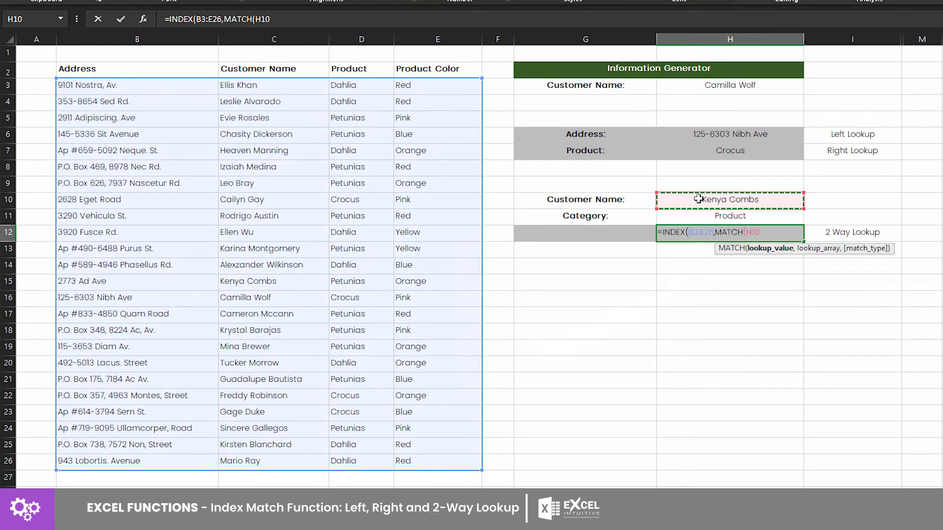
pyautogui.write(',')
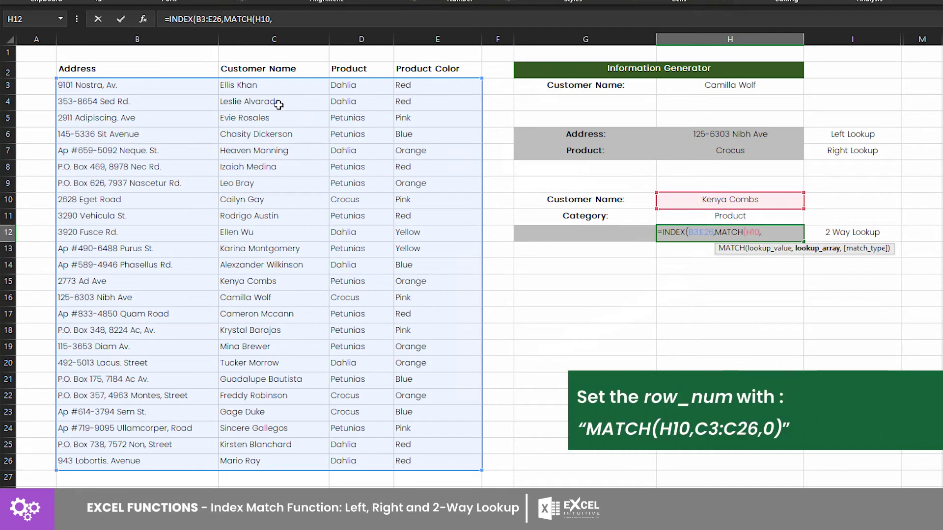
pyautogui.moveTo(273, 84); pyautogui.dragTo(273, 463)
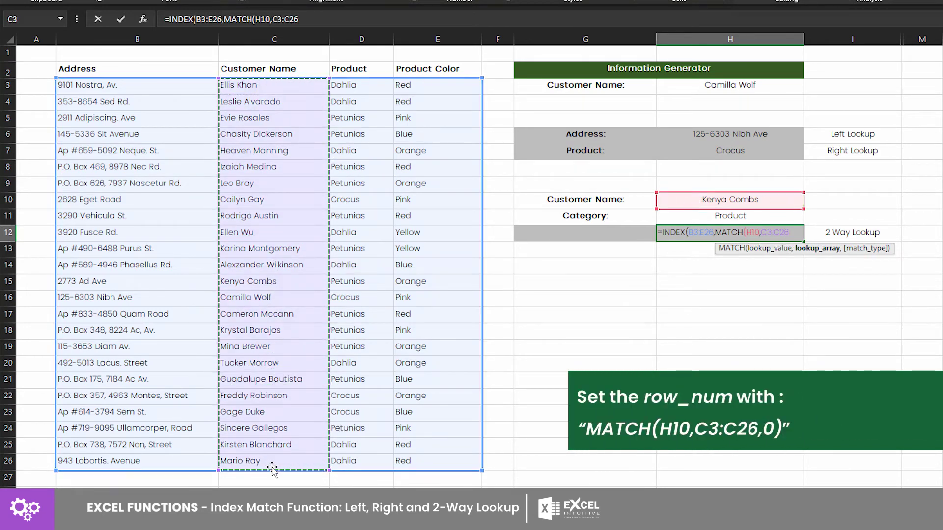
pyautogui.write(',0),MATCH(')
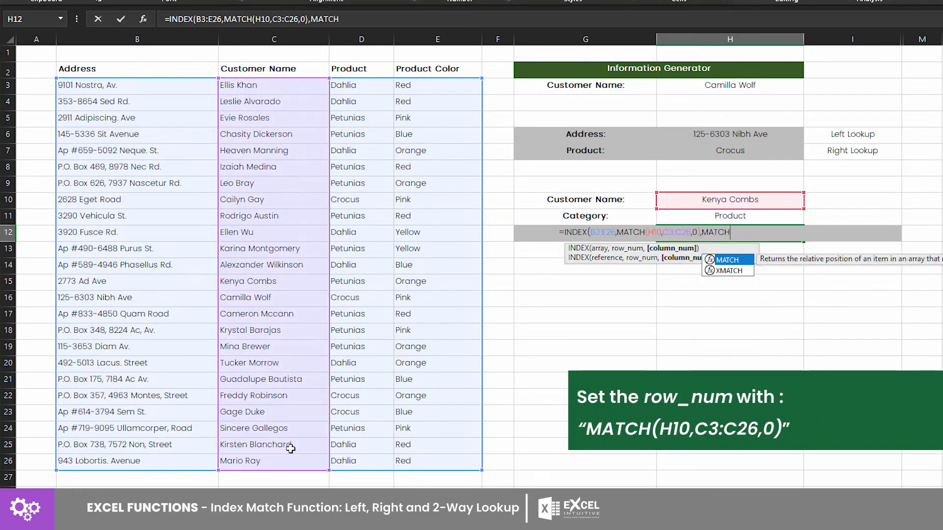
pyautogui.click(735, 218)
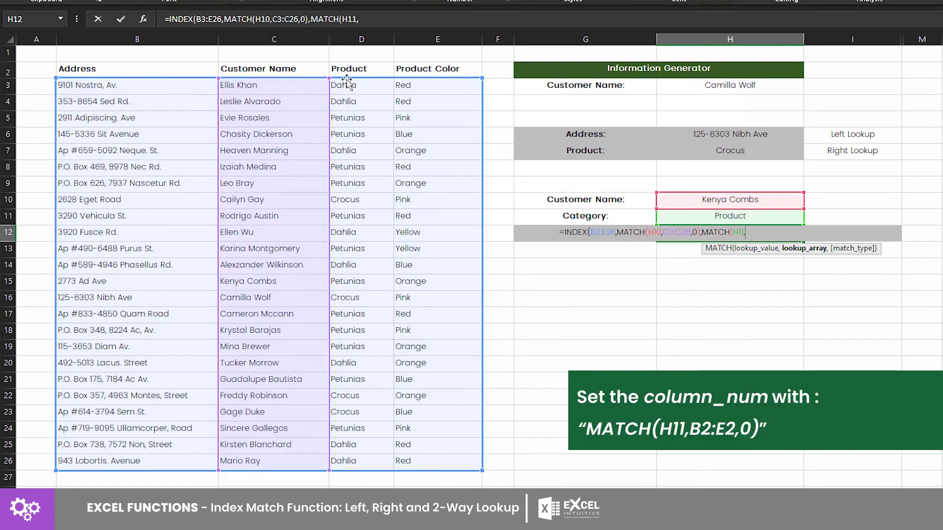
pyautogui.moveTo(142, 73); pyautogui.dragTo(434, 73)
pyautogui.write(',0))')
pyautogui.press('Return')
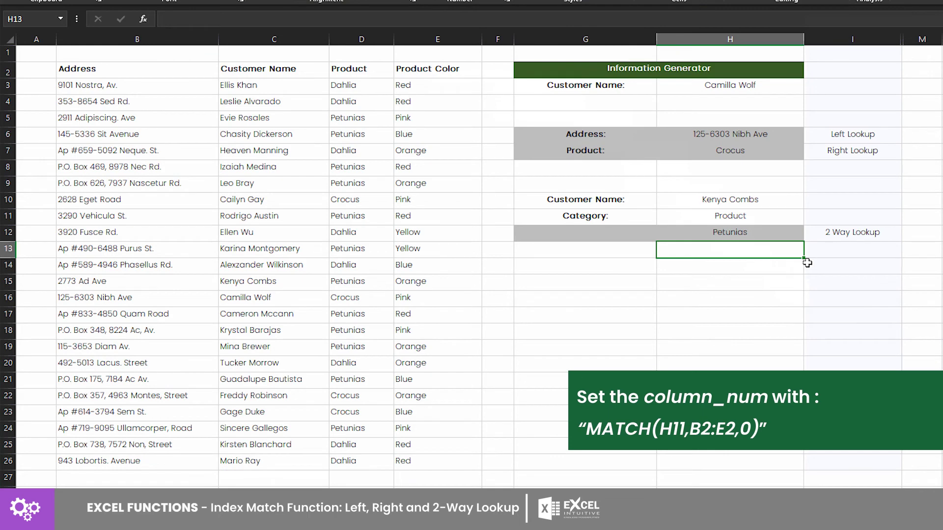
# - Change the H11 category to Product Color, then to Address
pyautogui.click(781, 234)
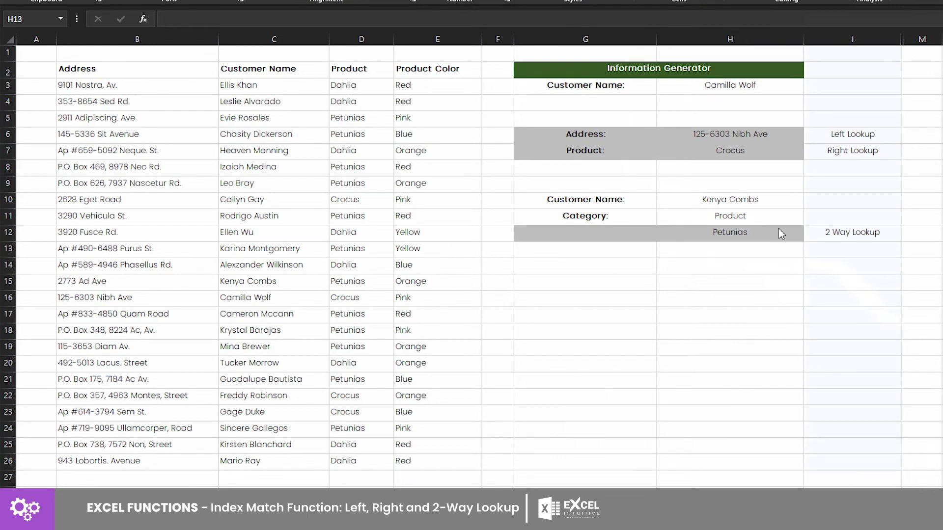
pyautogui.click(784, 220)
pyautogui.click(780, 248)
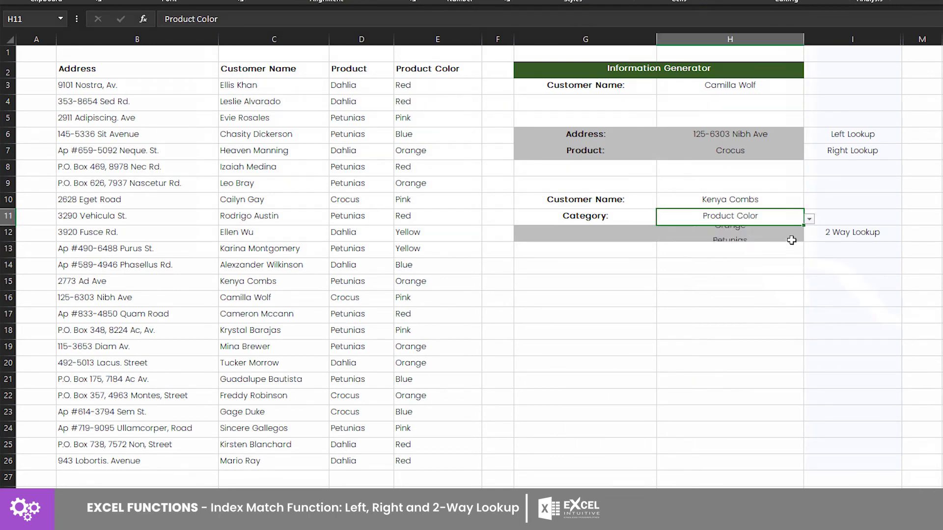
pyautogui.click(809, 219)
pyautogui.click(766, 225)
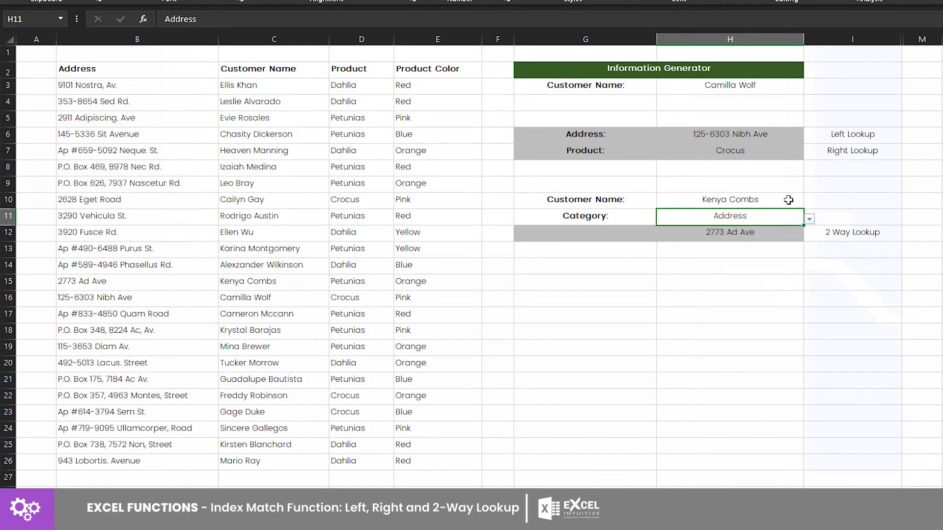
pyautogui.click(789, 199)
pyautogui.click(773, 230)
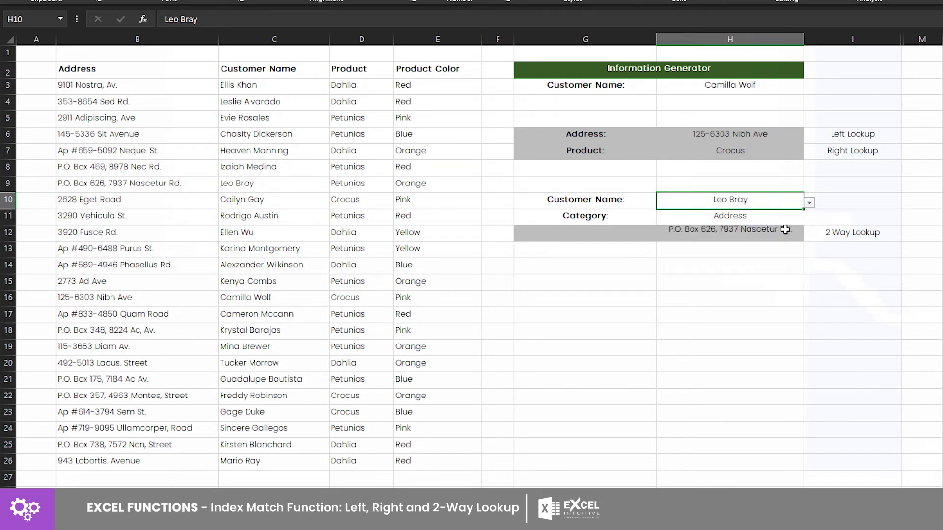
pyautogui.click(811, 204)
pyautogui.click(774, 263)
pyautogui.click(778, 86)
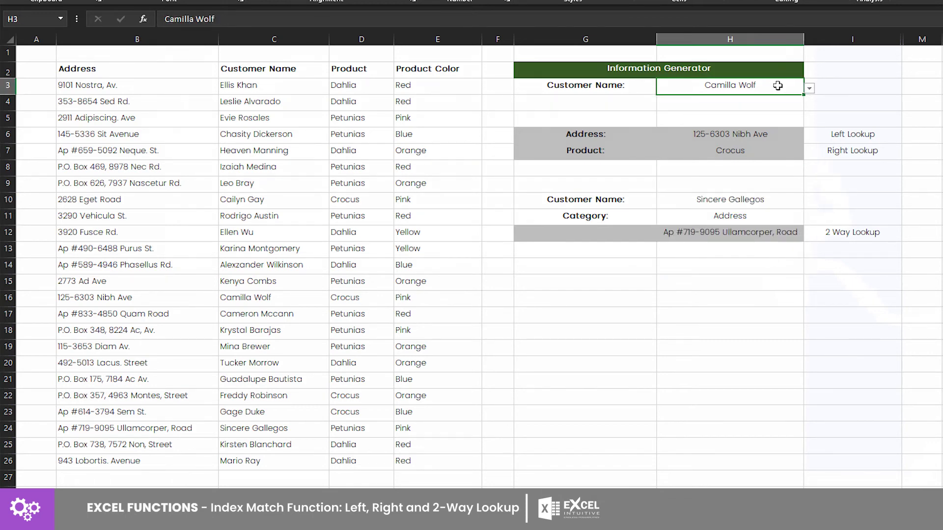
pyautogui.click(809, 90)
pyautogui.click(767, 97)
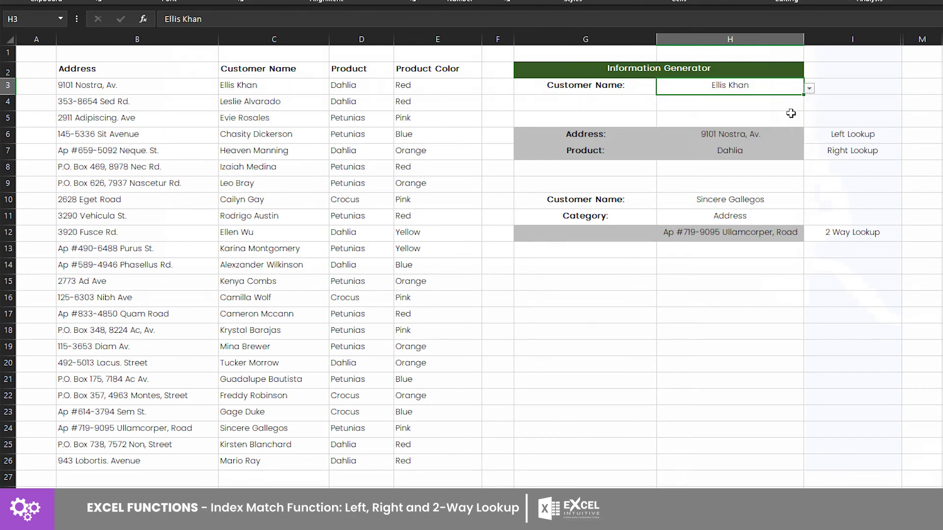
pyautogui.click(809, 89)
pyautogui.click(752, 134)
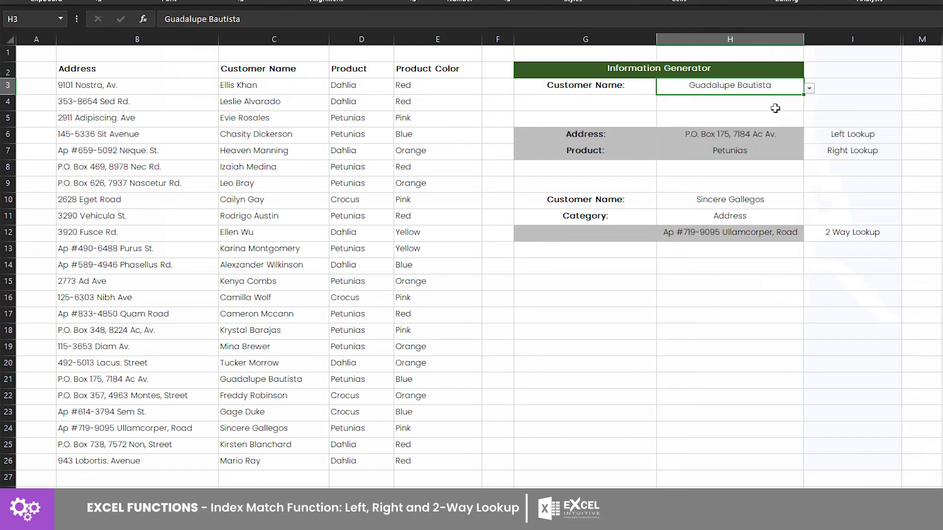
pyautogui.click(809, 89)
pyautogui.moveTo(808, 119); pyautogui.dragTo(808, 140)
pyautogui.click(763, 150)
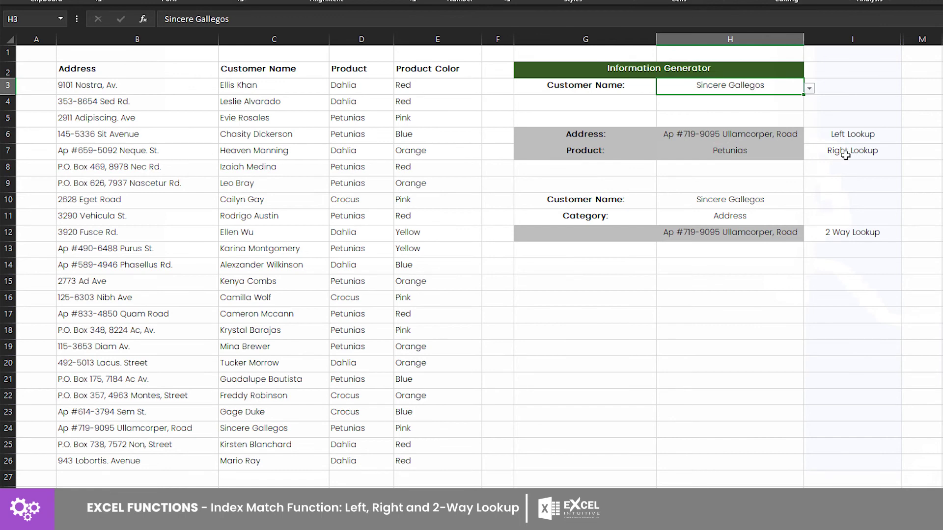